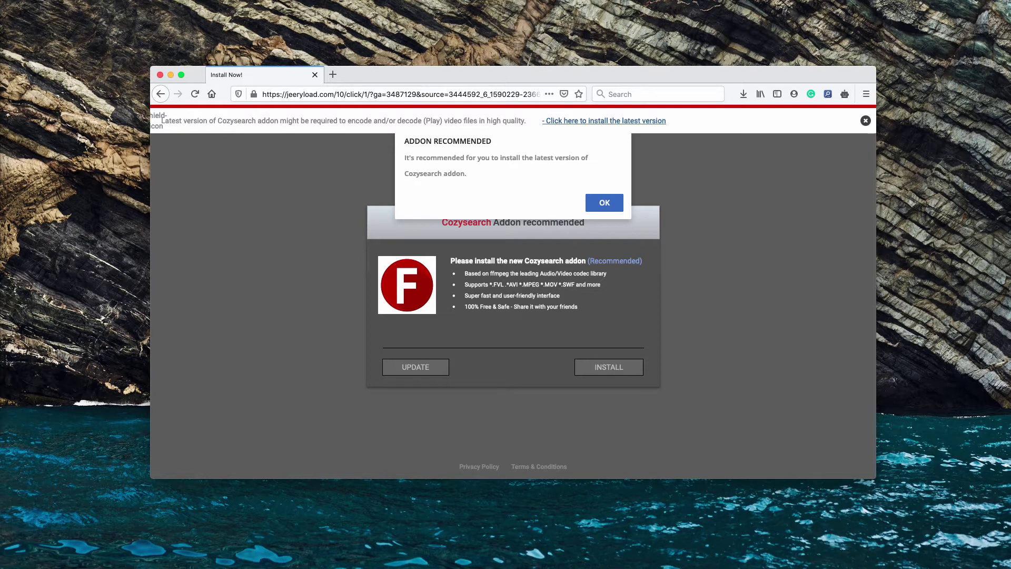
Install the Cozysearch add-on and accept it as Firefox's default search engine
{"action": "left_click_drag", "start_coordinate": [470, 80], "coordinate": [476, 84]}
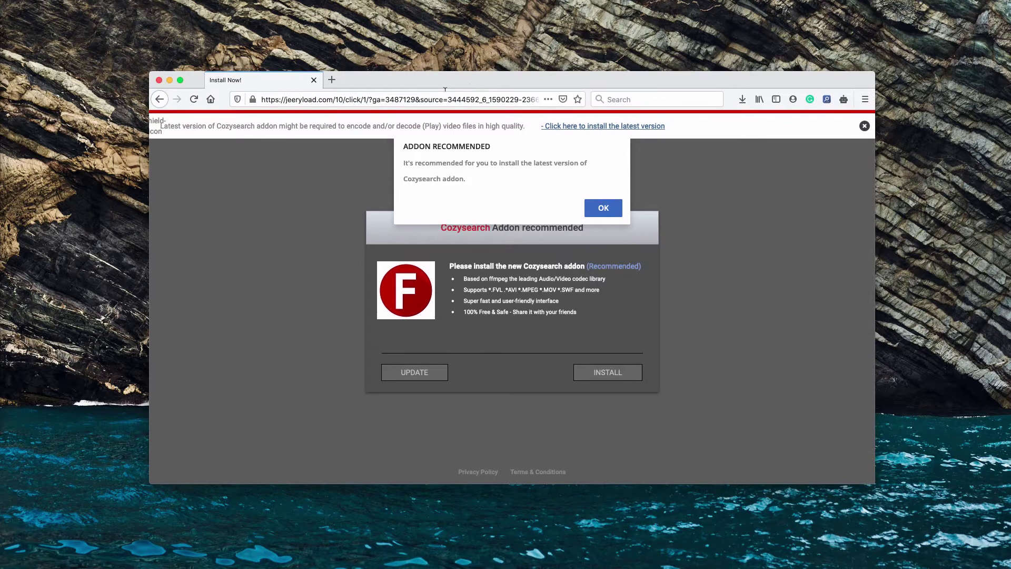
{"action": "left_click", "coordinate": [603, 210]}
{"action": "left_click_drag", "start_coordinate": [355, 84], "coordinate": [356, 89]}
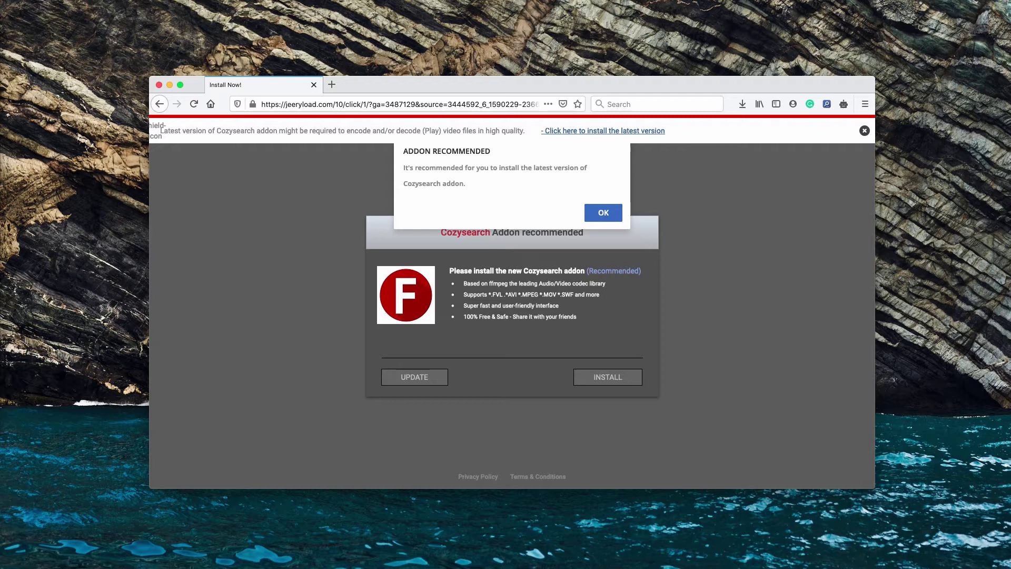
{"action": "left_click", "coordinate": [594, 213]}
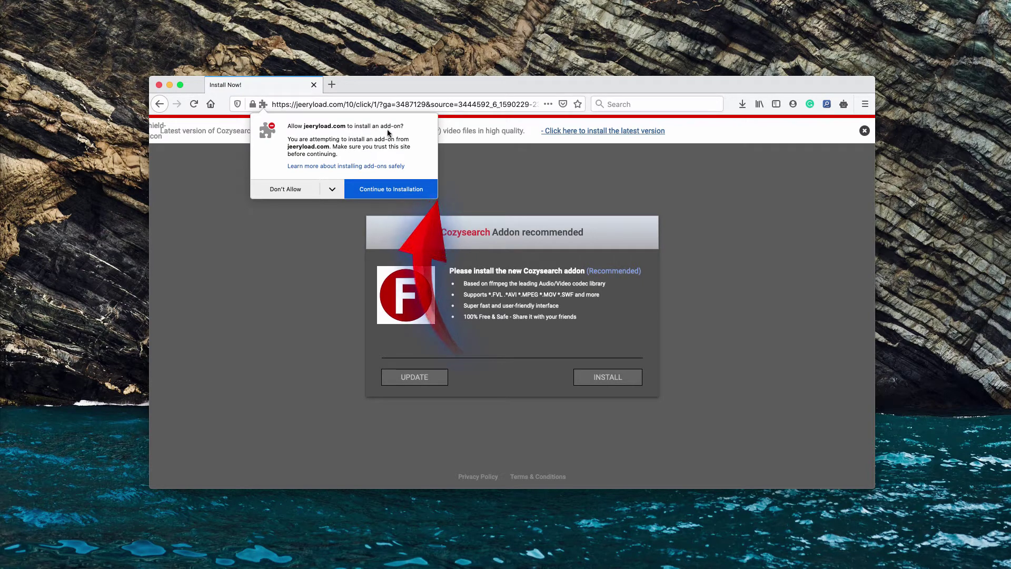
{"action": "left_click", "coordinate": [376, 195]}
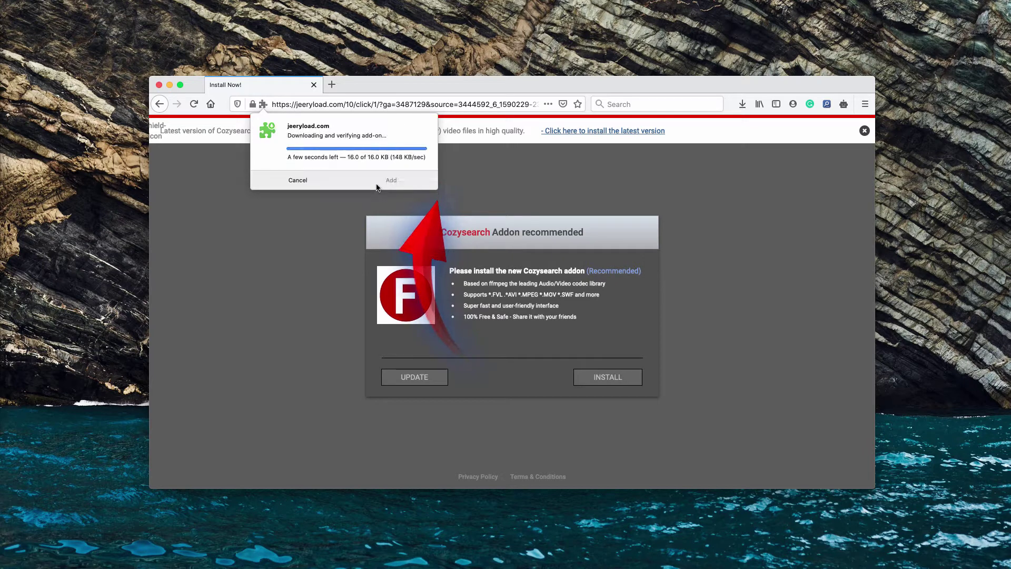
{"action": "left_click", "coordinate": [395, 187]}
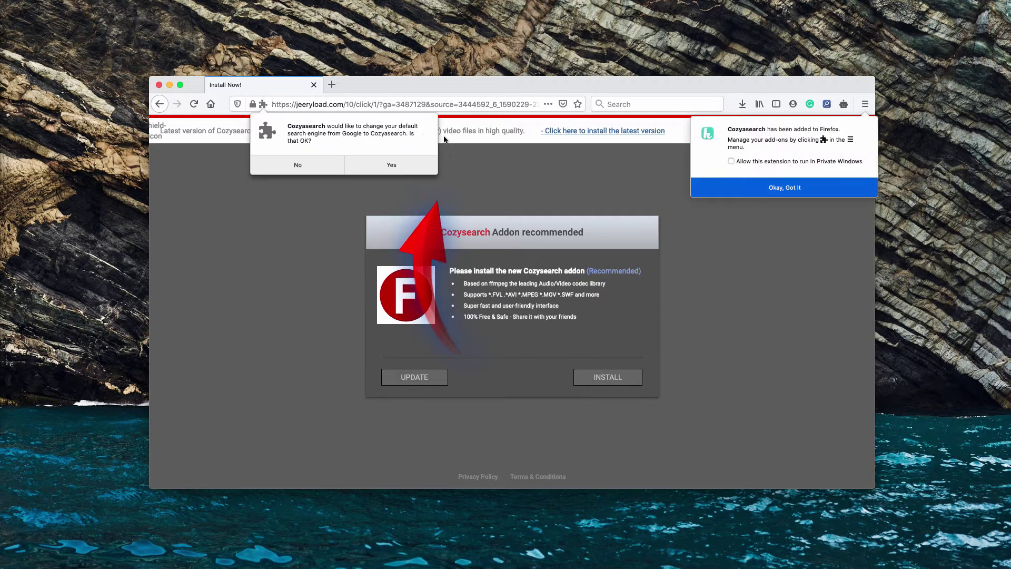
{"action": "left_click", "coordinate": [382, 164]}
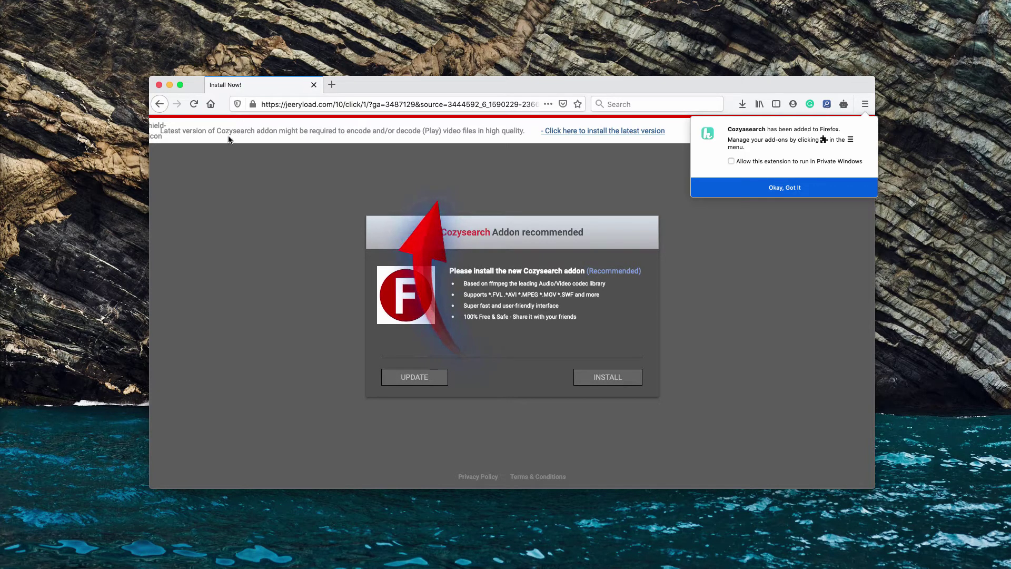
Load virustotal.com in a new tab
{"action": "left_click", "coordinate": [332, 84]}
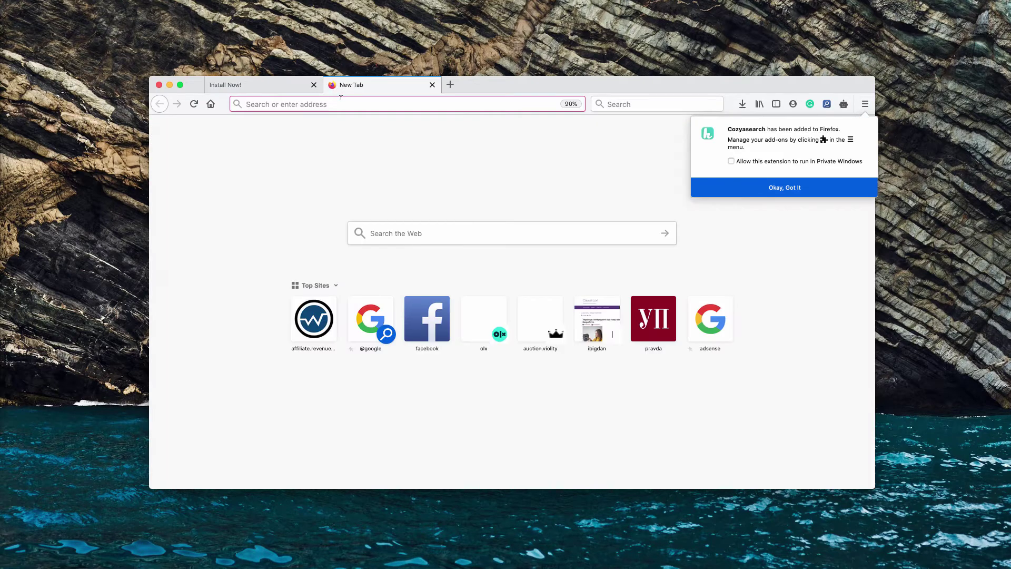
{"action": "type", "text": "virustotal.com/"}
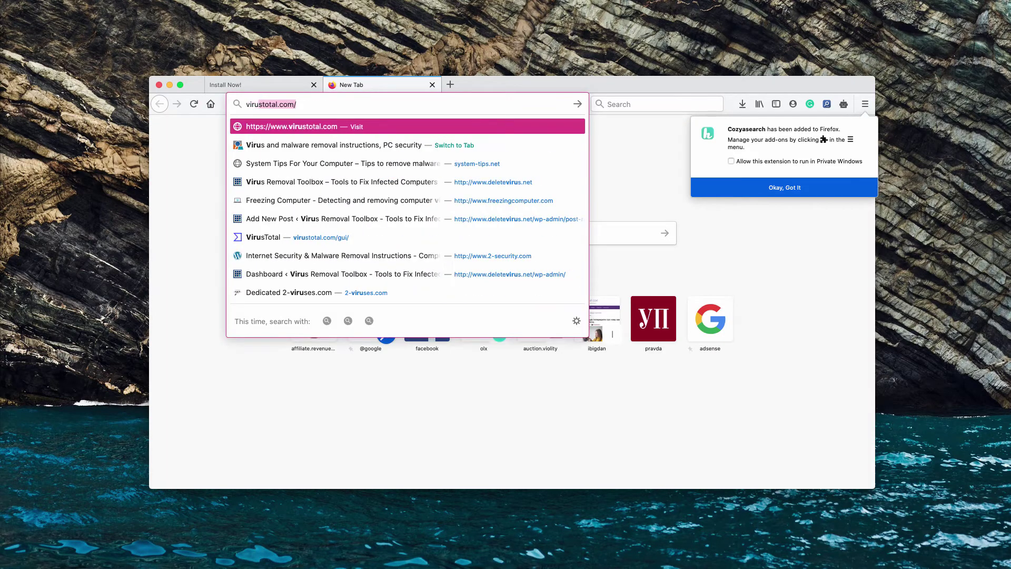
{"action": "key", "text": "Return"}
Search the web for 'virus' from a new tab's address bar
{"action": "key", "text": "super+t"}
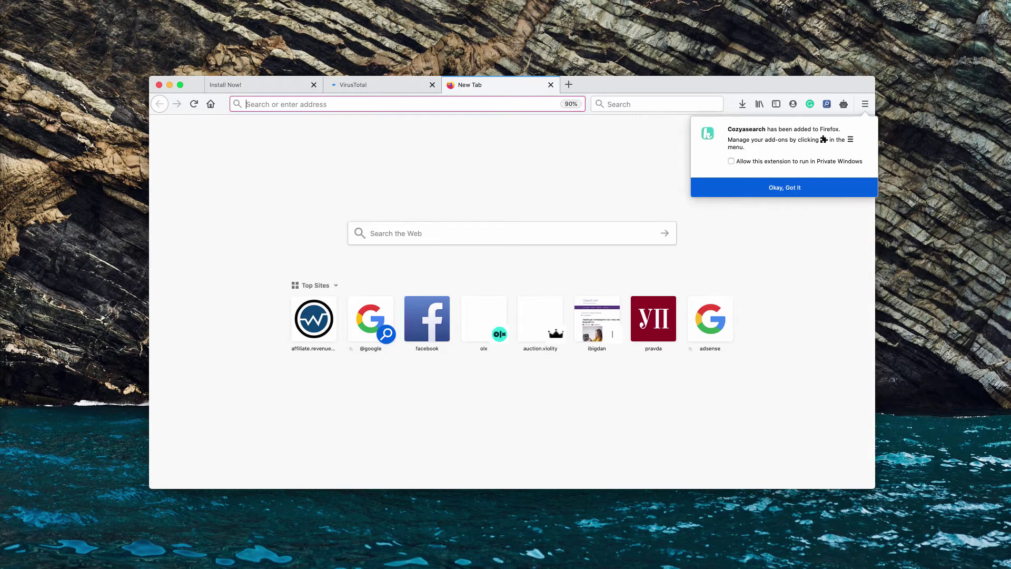
{"action": "type", "text": "virus"}
{"action": "key", "text": "Delete"}
{"action": "key", "text": "Return"}
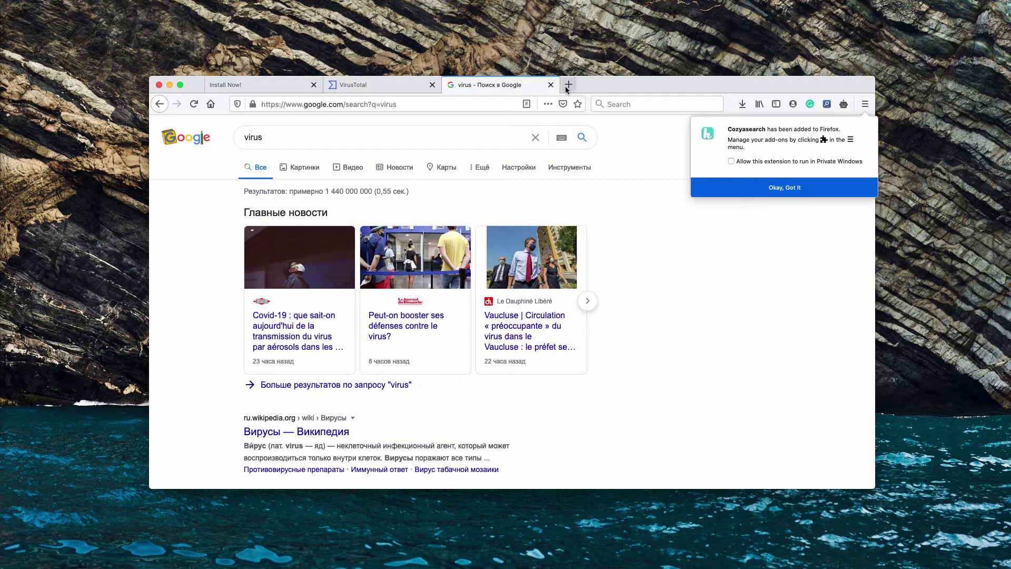
Search for 'car' in a new tab, then close the 'virus' results tab
{"action": "left_click", "coordinate": [764, 193]}
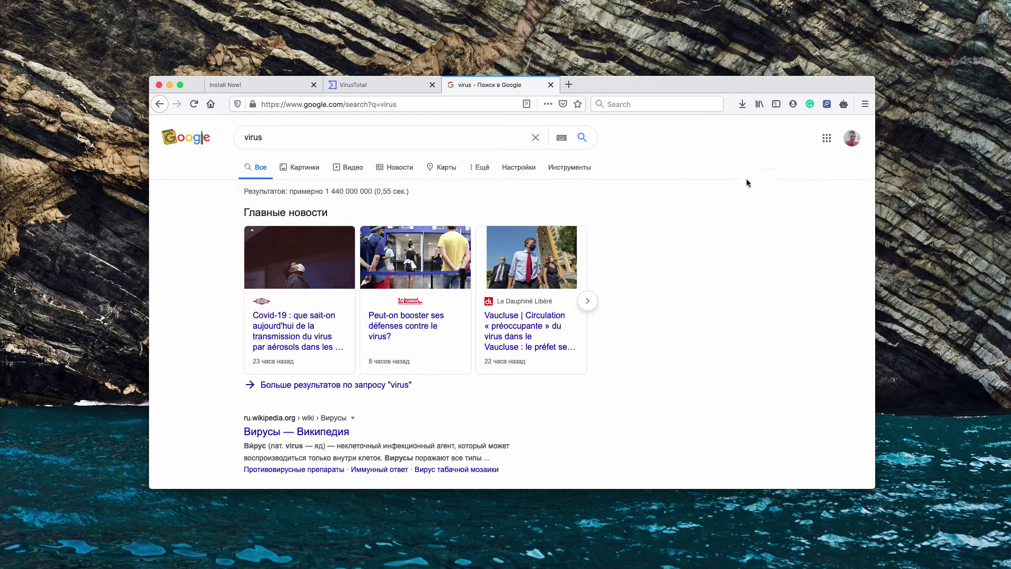
{"action": "left_click", "coordinate": [568, 84]}
{"action": "type", "text": "car"}
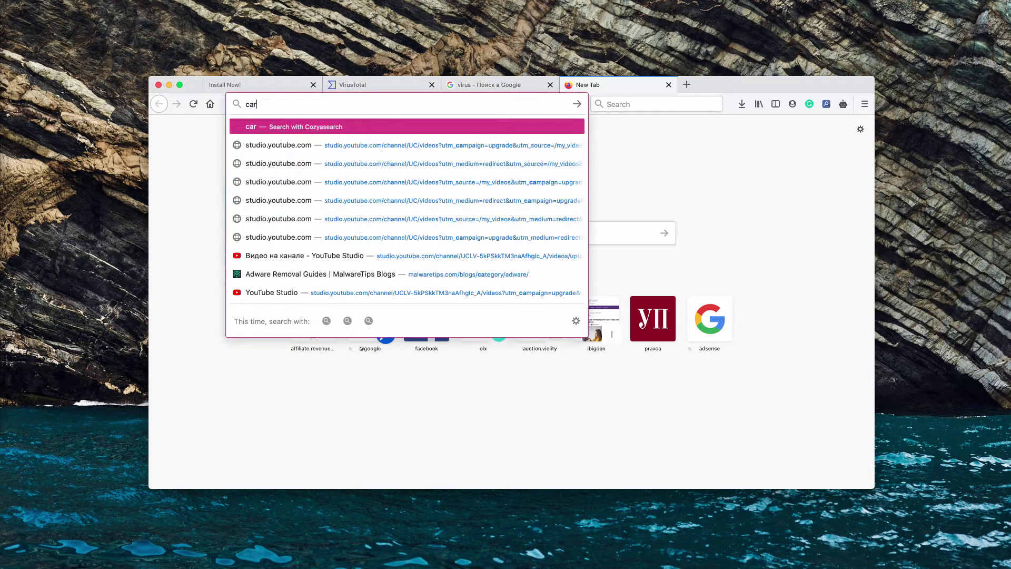
{"action": "key", "text": "Return"}
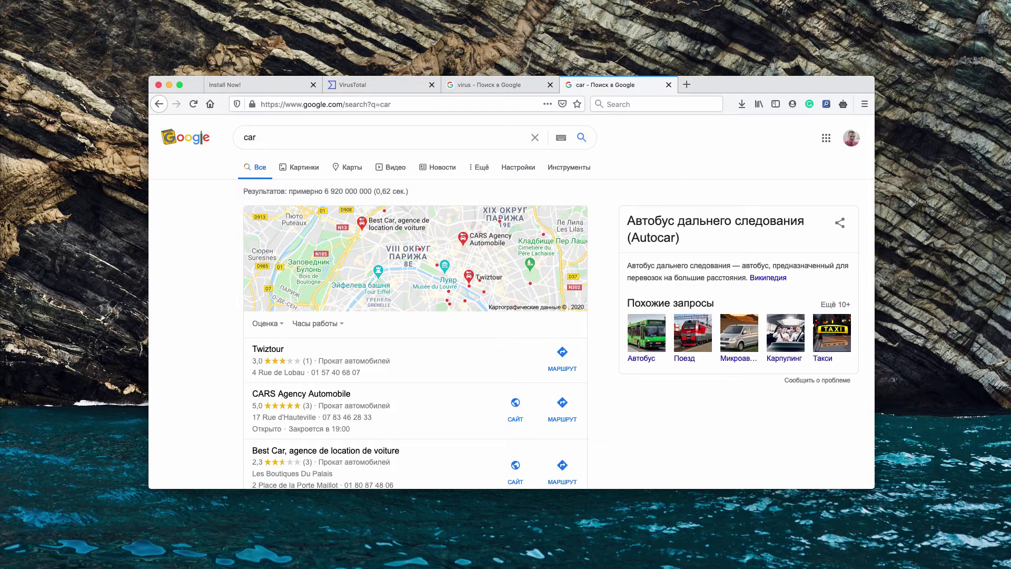
{"action": "left_click", "coordinate": [543, 87]}
{"action": "left_click", "coordinate": [550, 85]}
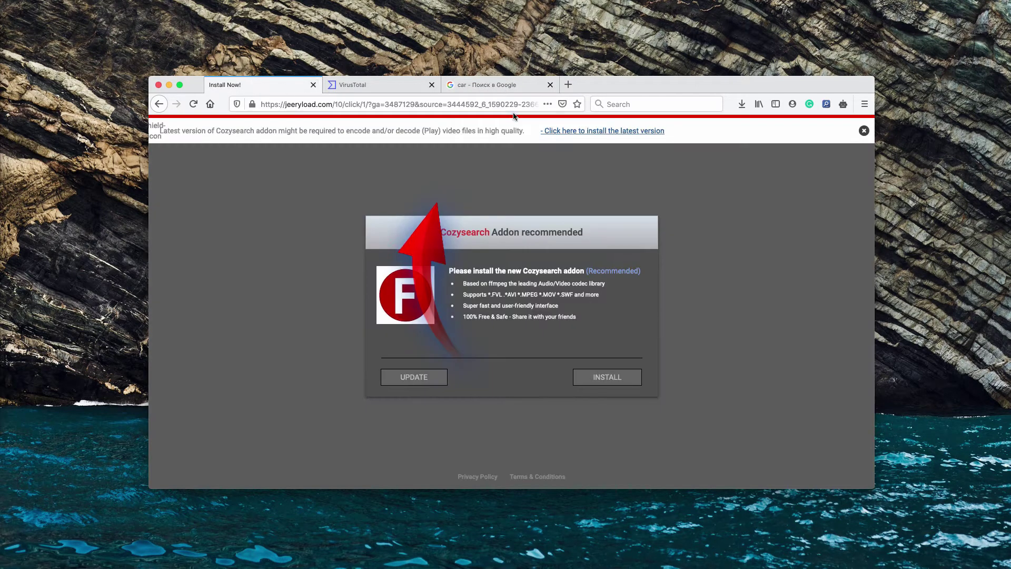
Disable the Cozysearch extension in the Add-ons Manager from the ☰ menu
{"action": "left_click", "coordinate": [864, 103]}
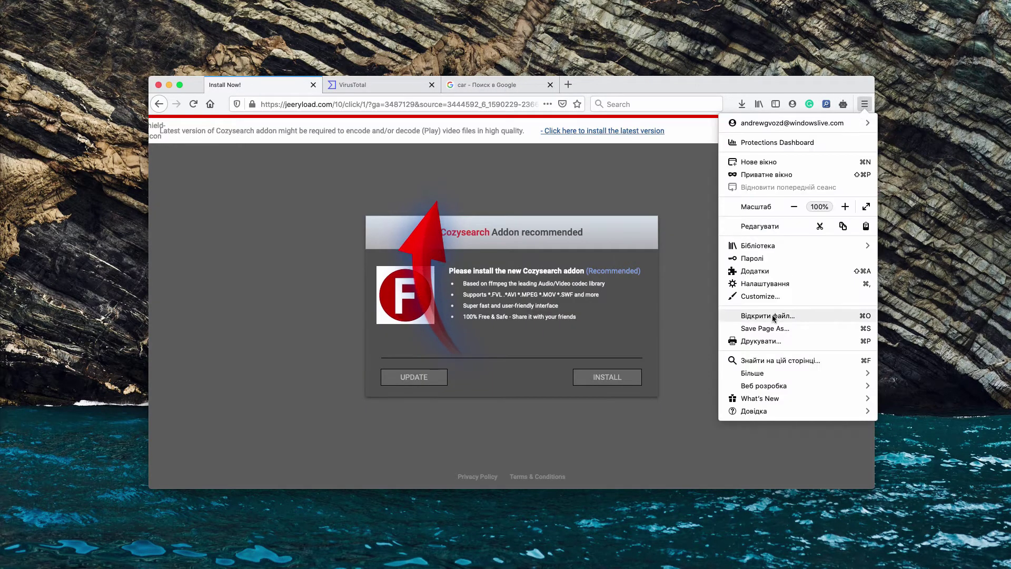
{"action": "left_click", "coordinate": [770, 272]}
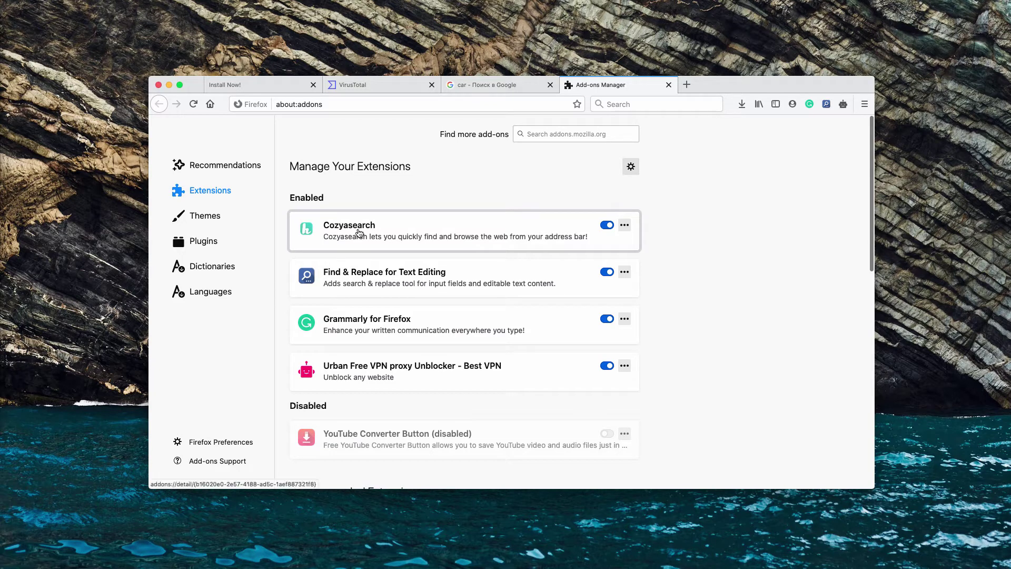
{"action": "left_click", "coordinate": [606, 225]}
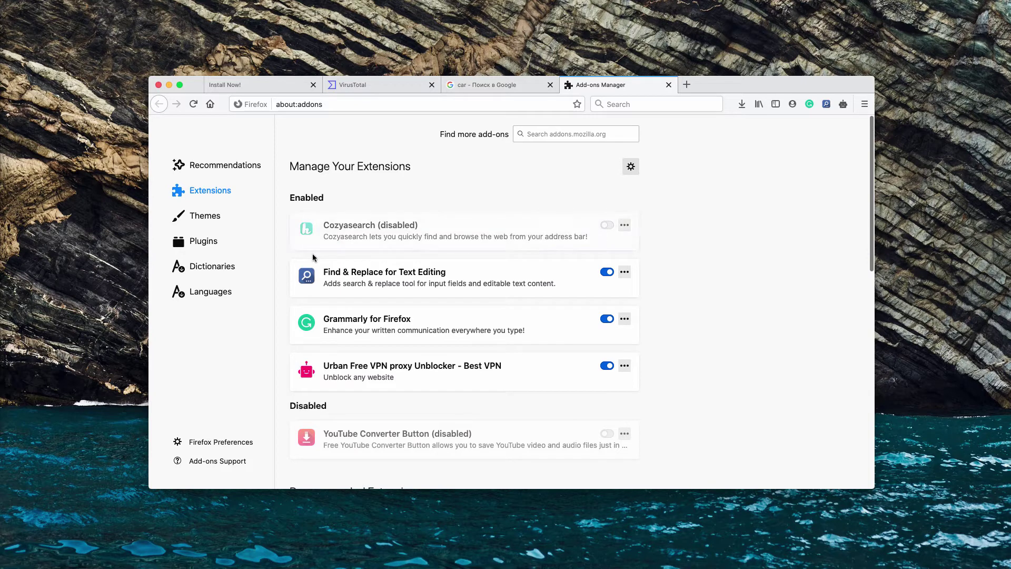
Go to the Combo Cleaner website and launch the Combo Cleaner Premium app
{"action": "left_click", "coordinate": [417, 104]}
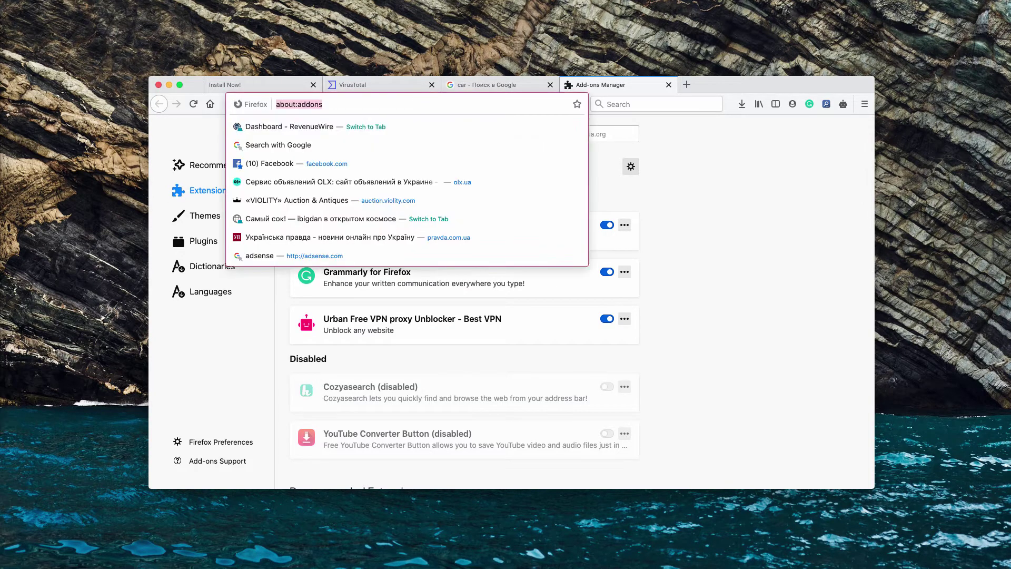
{"action": "type", "text": "combocleaner.com"}
{"action": "key", "text": "Return"}
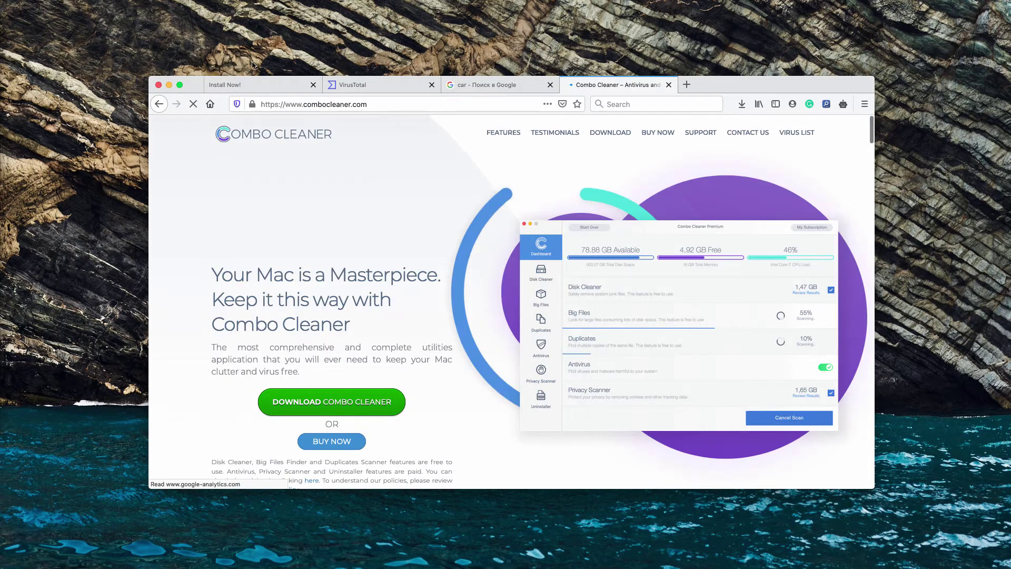
{"action": "left_click", "coordinate": [443, 99]}
{"action": "left_click", "coordinate": [412, 101]}
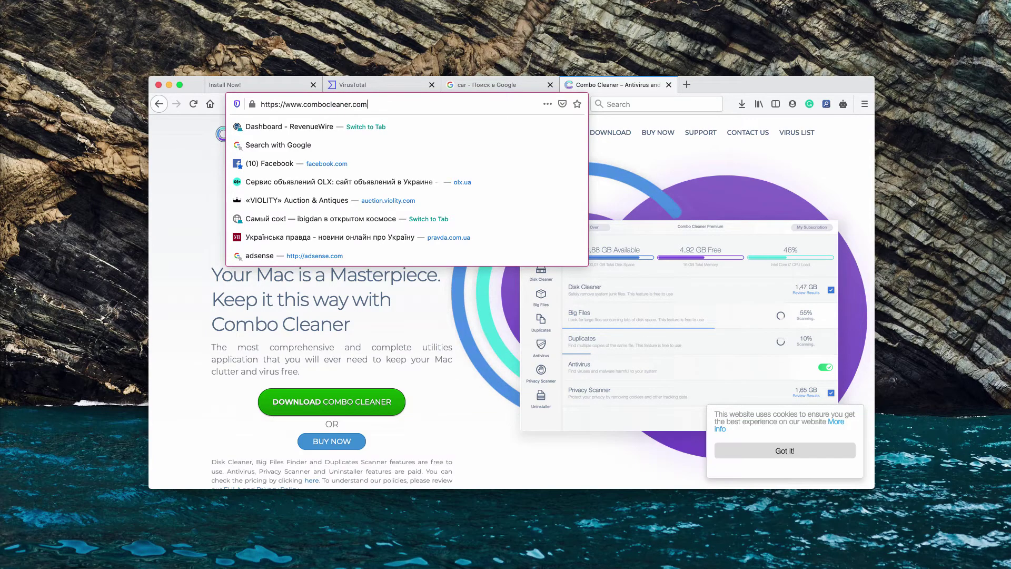
{"action": "key", "text": "Escape"}
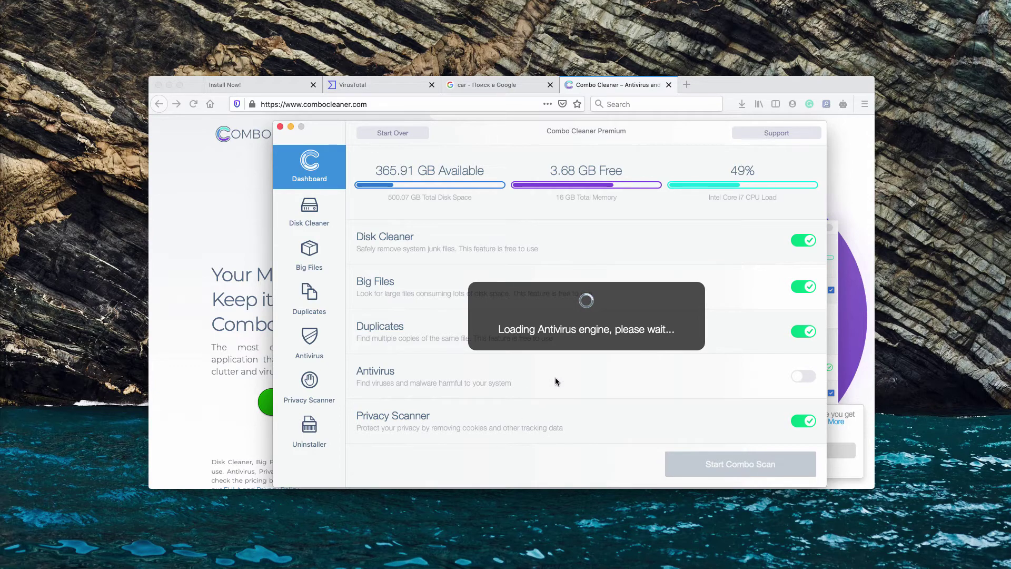
Start the Combo Scan and let it finish, reporting 43 threats
{"action": "left_click", "coordinate": [722, 465]}
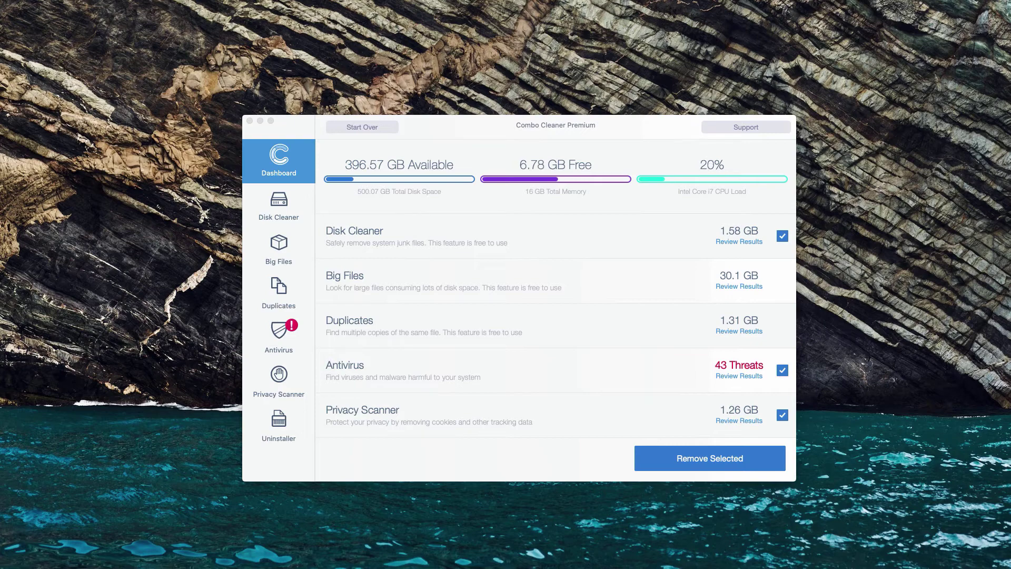
Open the antivirus Review Results list and toggle the install (9).zip checkbox
{"action": "left_click", "coordinate": [579, 125]}
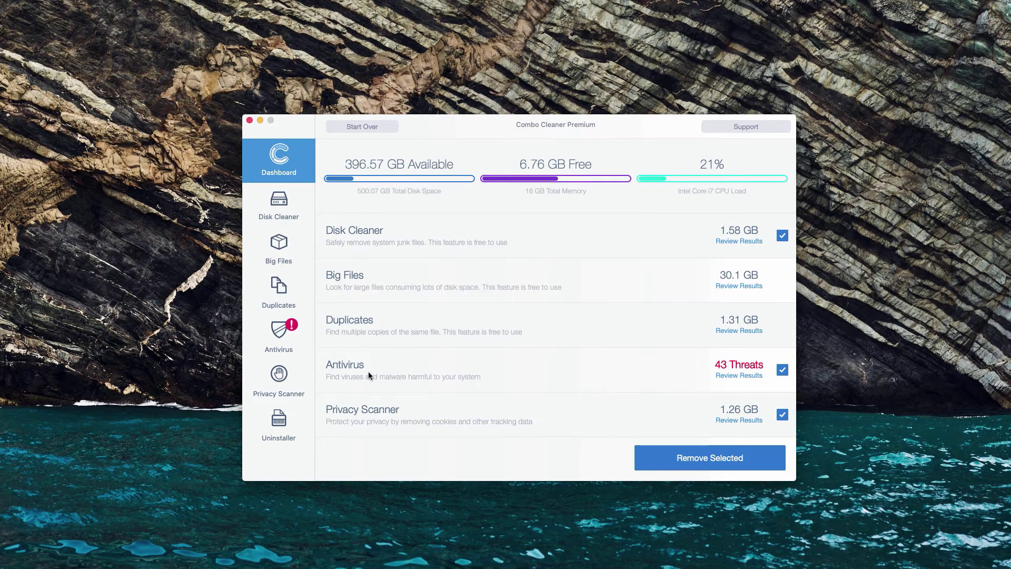
{"action": "left_click", "coordinate": [734, 377]}
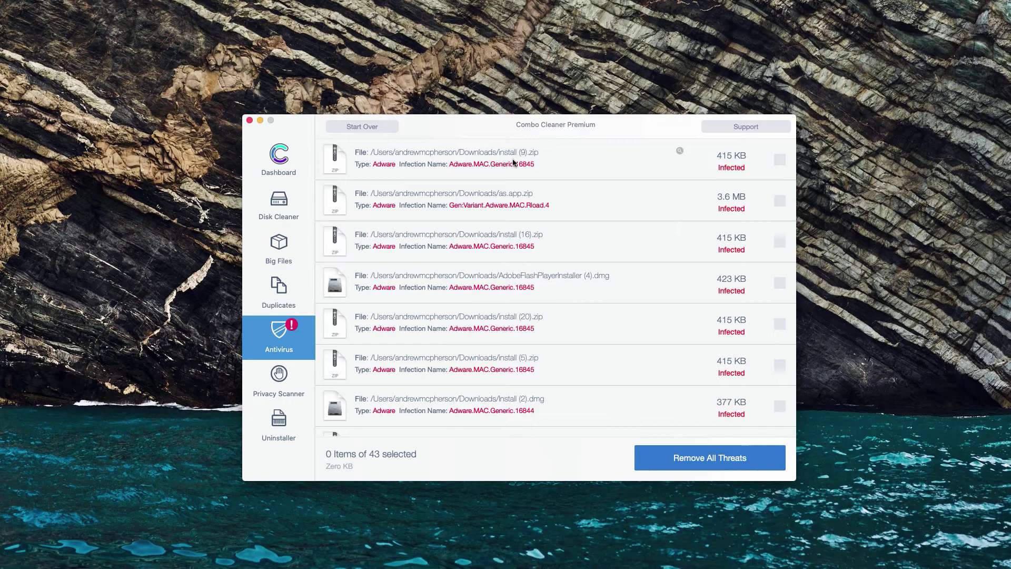
{"action": "left_click", "coordinate": [453, 164]}
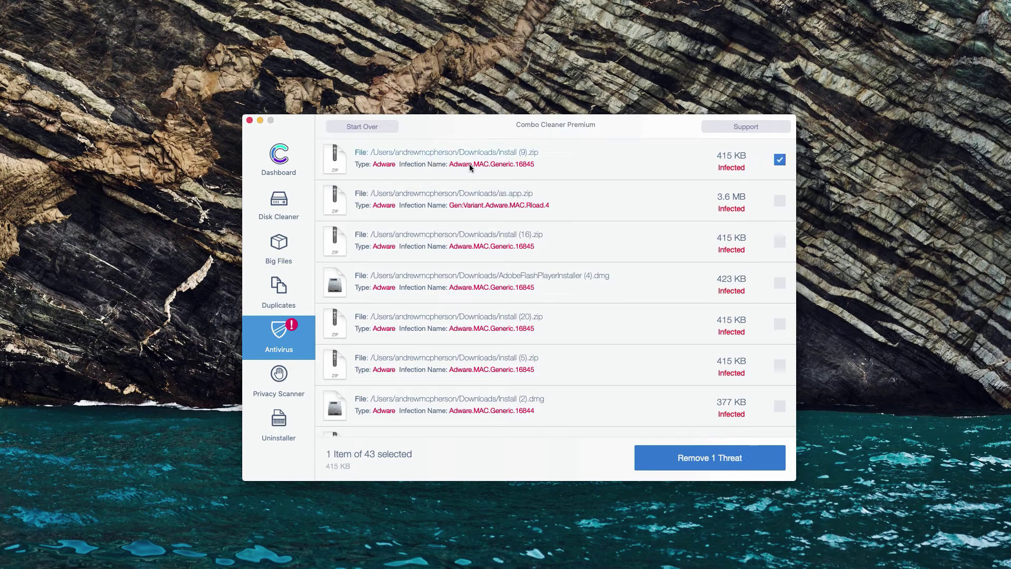
{"action": "left_click", "coordinate": [549, 170]}
{"action": "left_click", "coordinate": [600, 165]}
{"action": "left_click", "coordinate": [597, 161]}
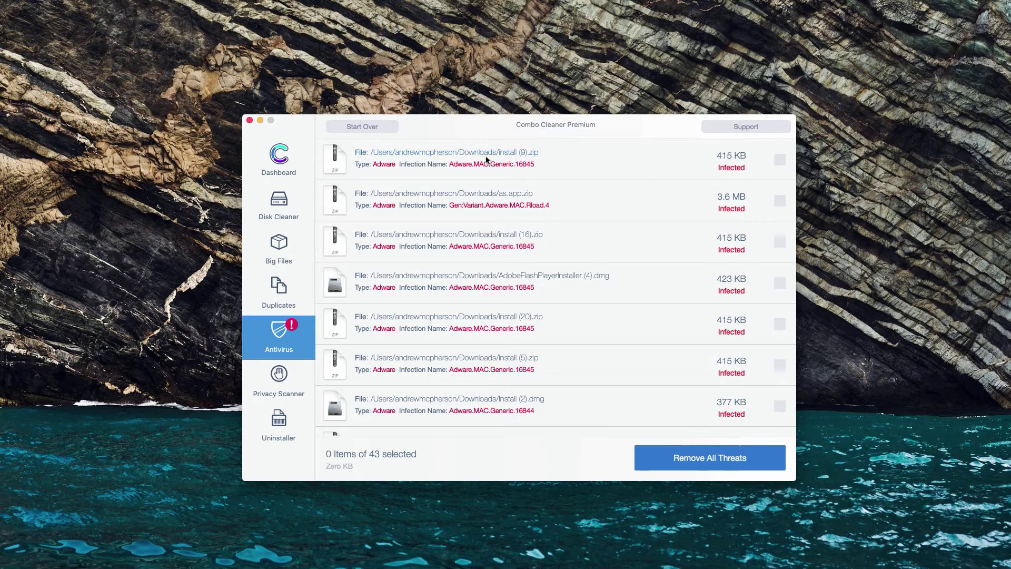
{"action": "left_click", "coordinate": [503, 155]}
{"action": "left_click", "coordinate": [504, 156]}
Reveal install (9).zip in Downloads, move it to the Trash, and close Finder
{"action": "left_click", "coordinate": [680, 151]}
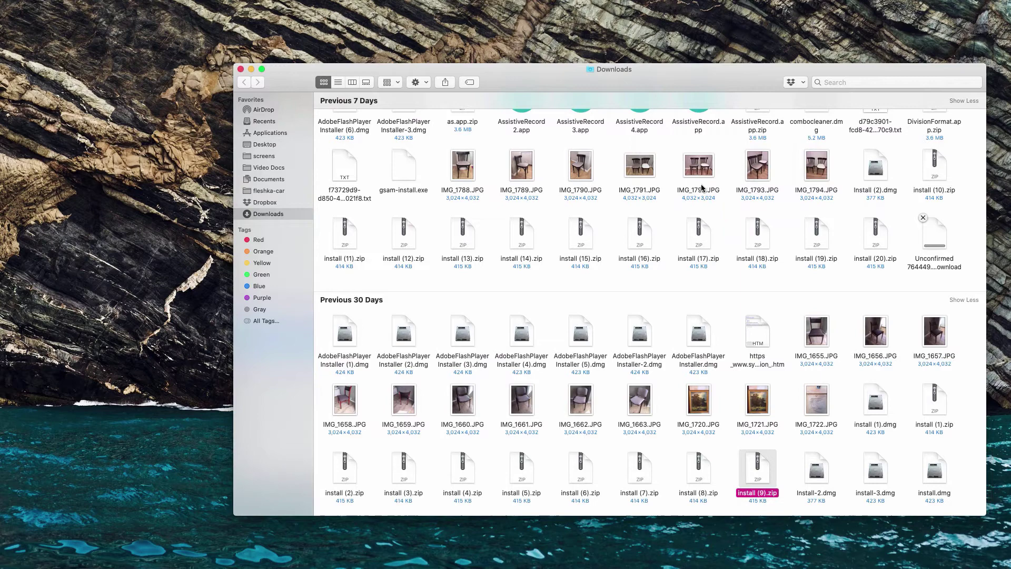
{"action": "scroll", "coordinate": [764, 481], "scroll_direction": "up", "scroll_amount": 1}
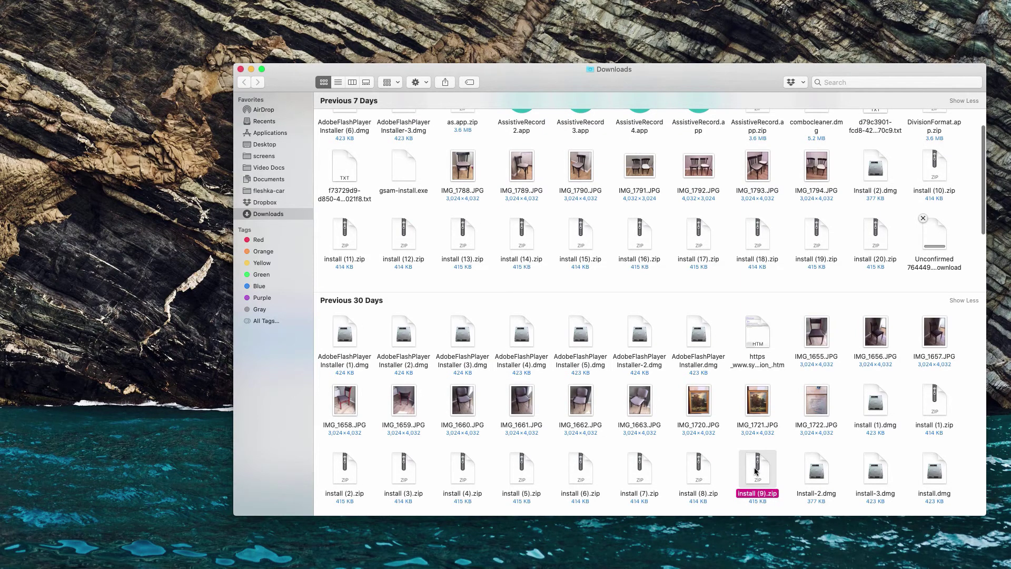
{"action": "right_click", "coordinate": [756, 464]}
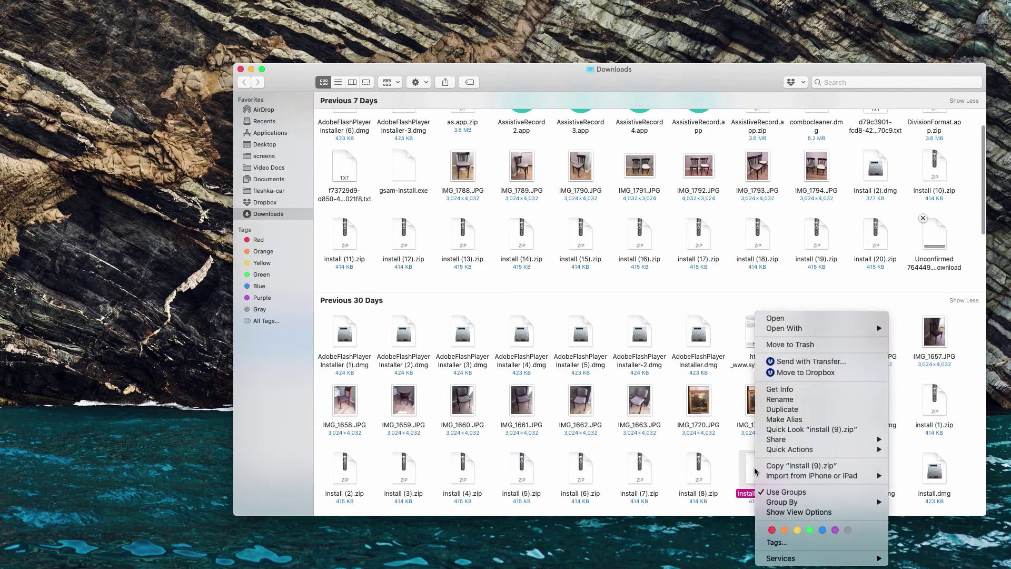
{"action": "left_click", "coordinate": [782, 347]}
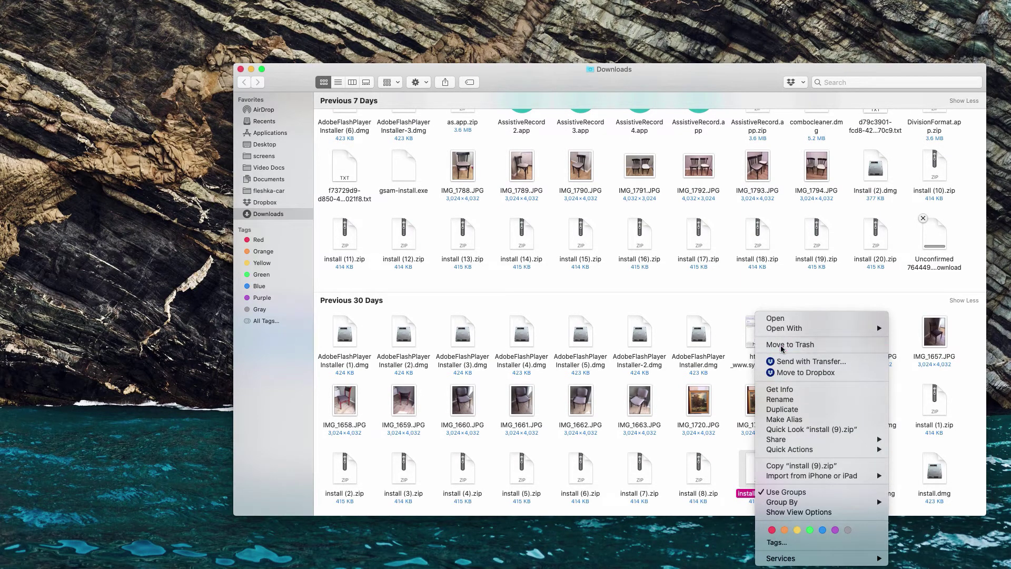
{"action": "left_click", "coordinate": [241, 69]}
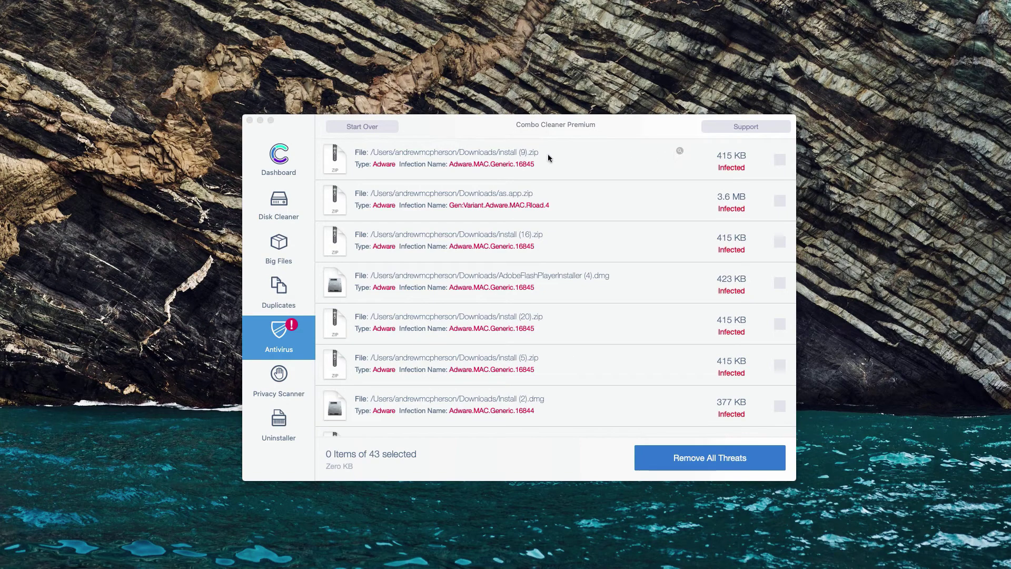
Reveal as.app.zip in Downloads, move it to the Trash, and close Finder
{"action": "left_click", "coordinate": [678, 151]}
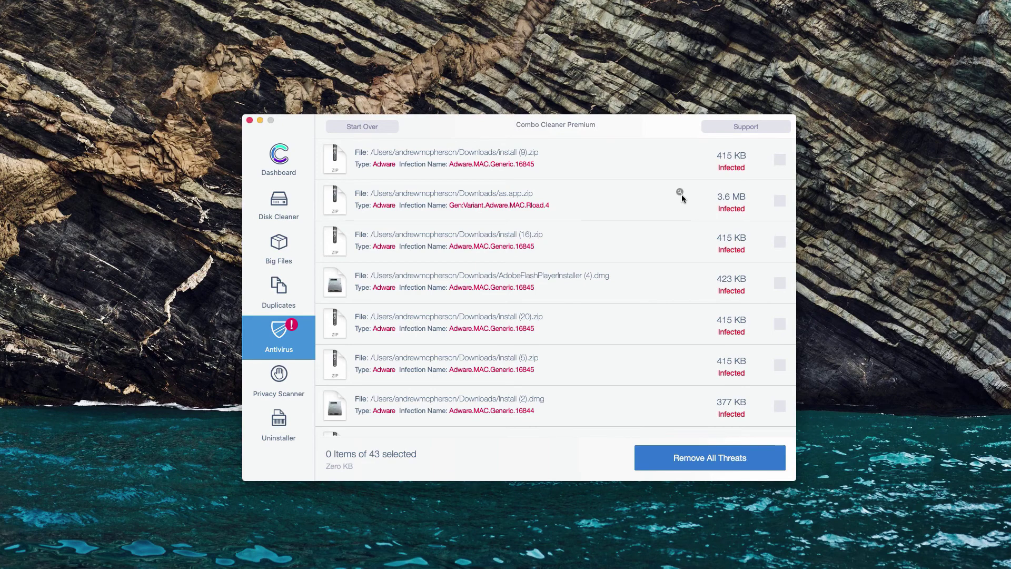
{"action": "left_click", "coordinate": [680, 194]}
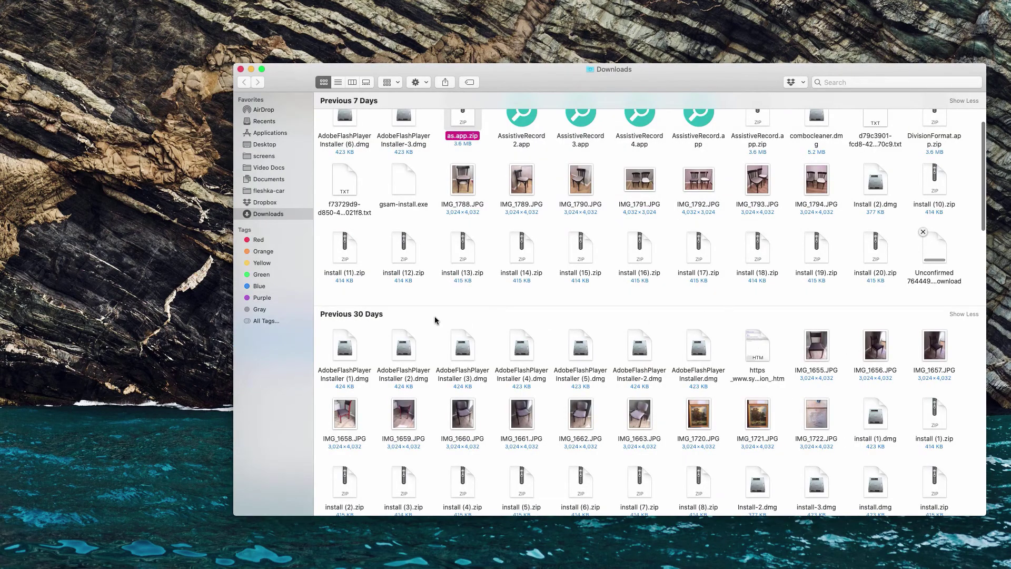
{"action": "scroll", "coordinate": [579, 326], "scroll_direction": "down", "scroll_amount": 2}
{"action": "scroll", "coordinate": [484, 247], "scroll_direction": "up", "scroll_amount": 3}
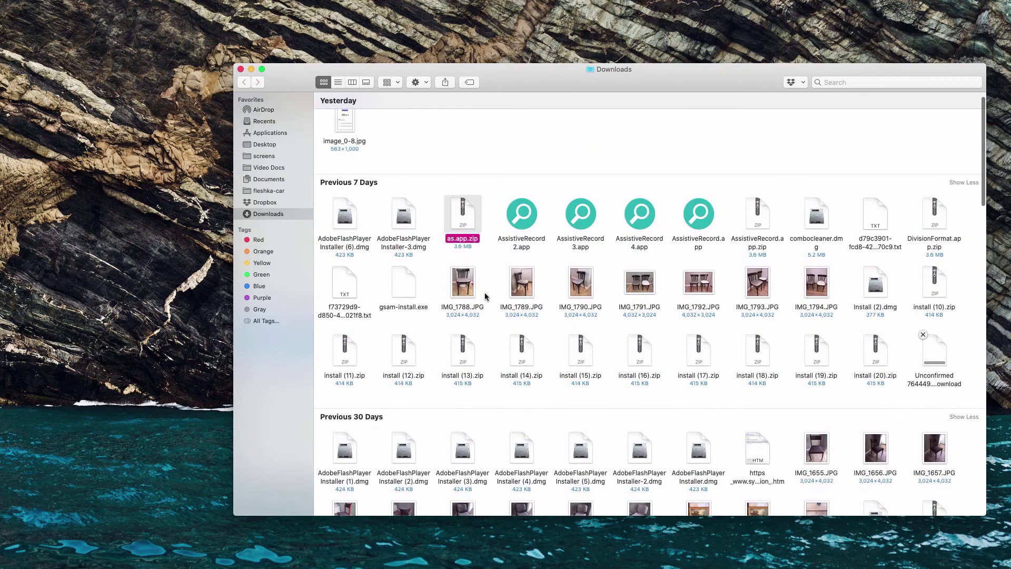
{"action": "right_click", "coordinate": [473, 226]}
{"action": "left_click", "coordinate": [518, 253]}
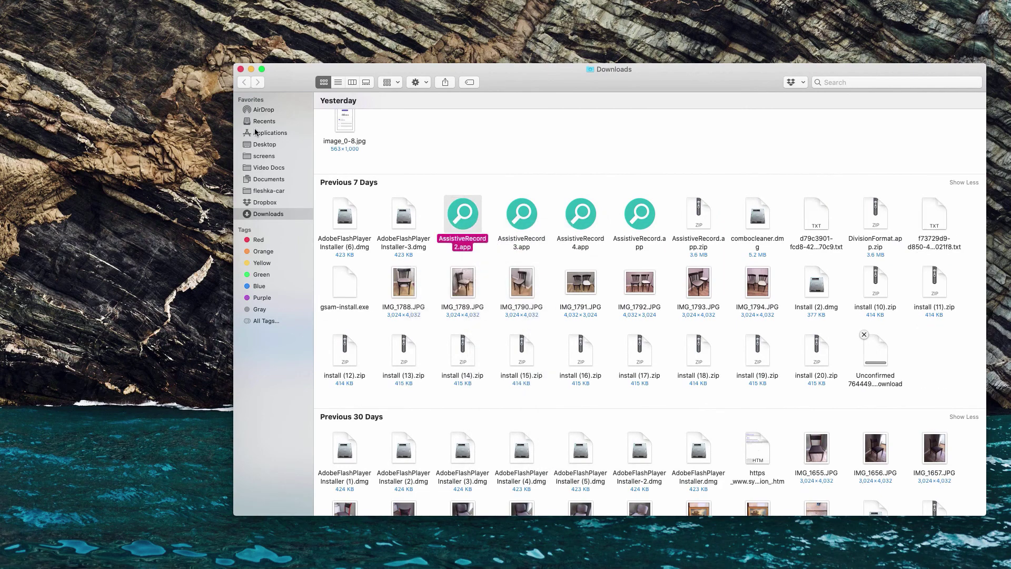
{"action": "left_click", "coordinate": [241, 69]}
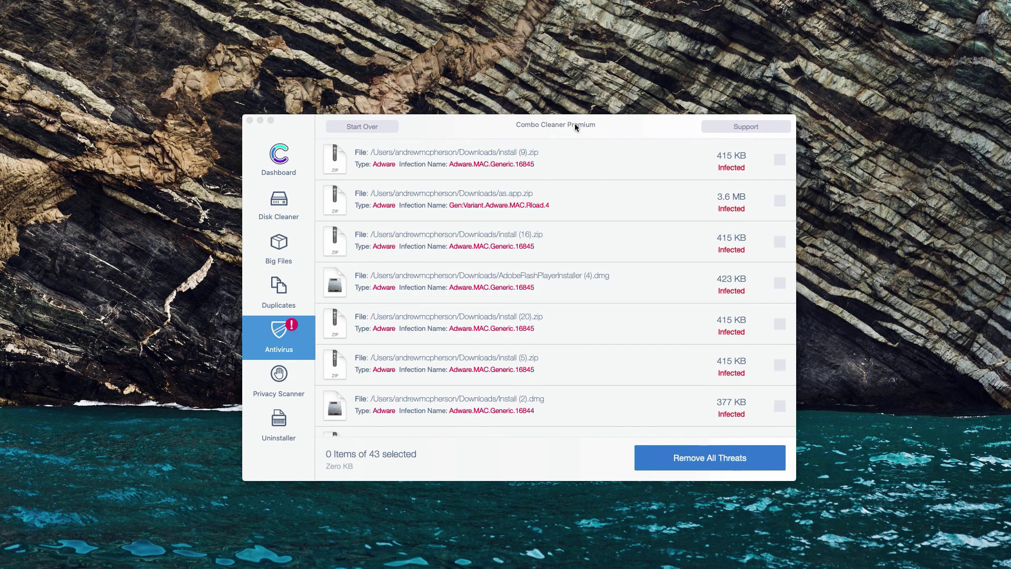